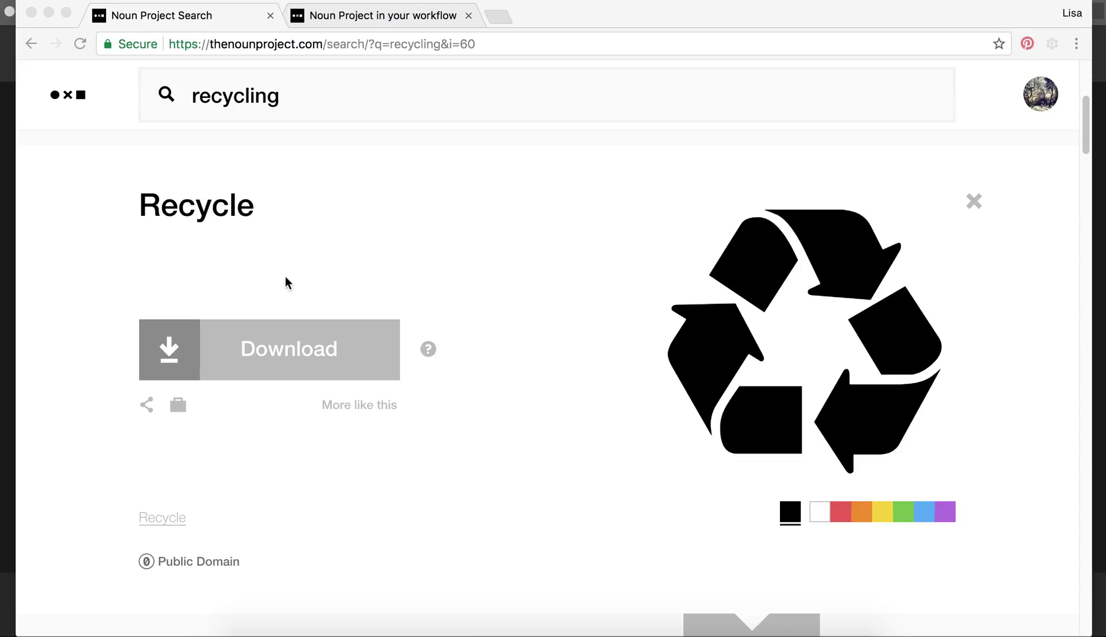
Switch to the 'Noun Project in your workflow' page and browse its supported apps, including Illustrator.
click(362, 15)
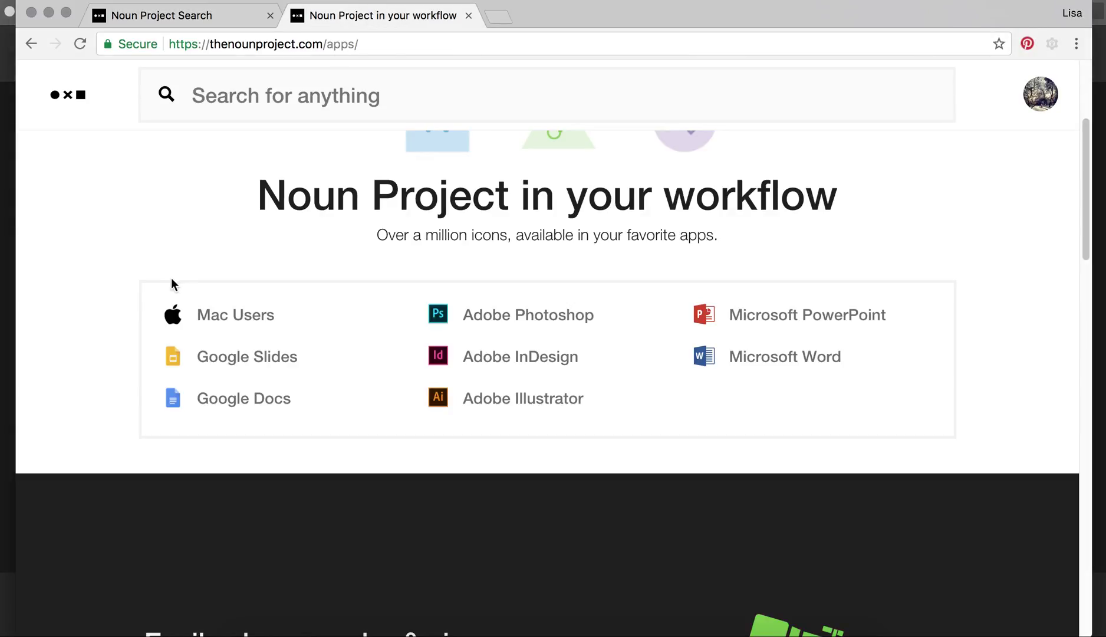
scroll(165, 283, up, 5)
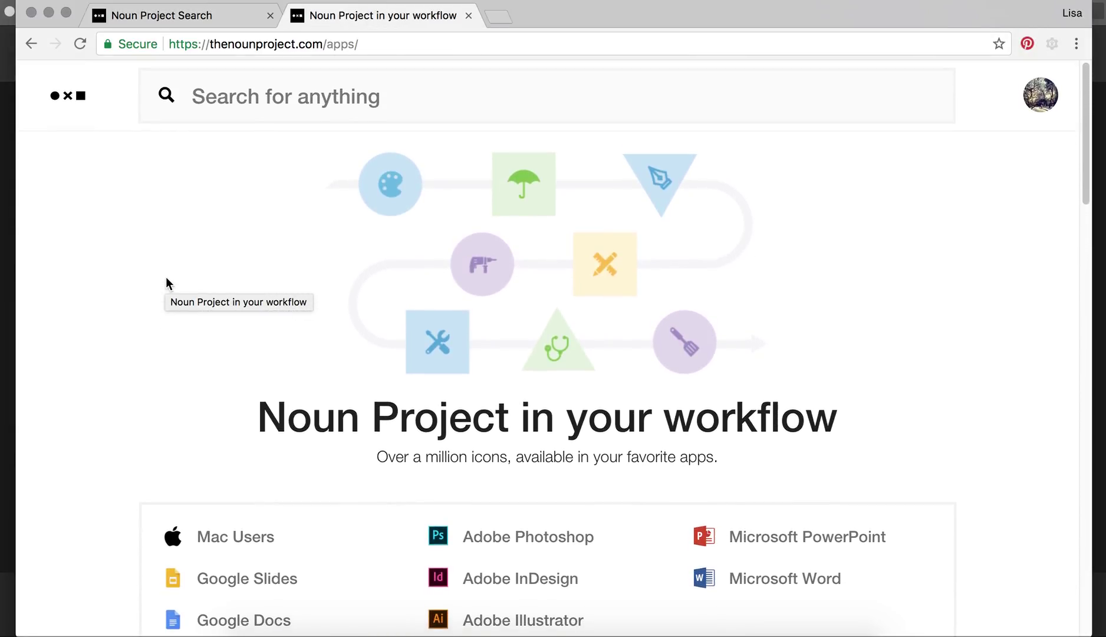
scroll(167, 283, down, 4)
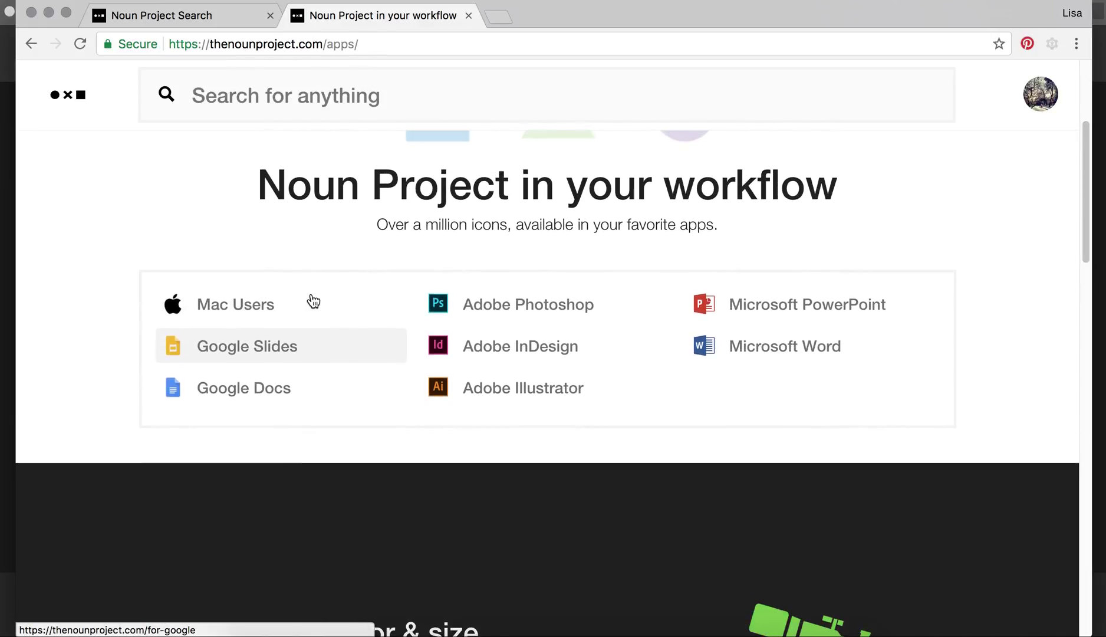
Download the Recycle icon from Noun Project as SVG (noun_60.svg) and minimize Chrome.
click(153, 18)
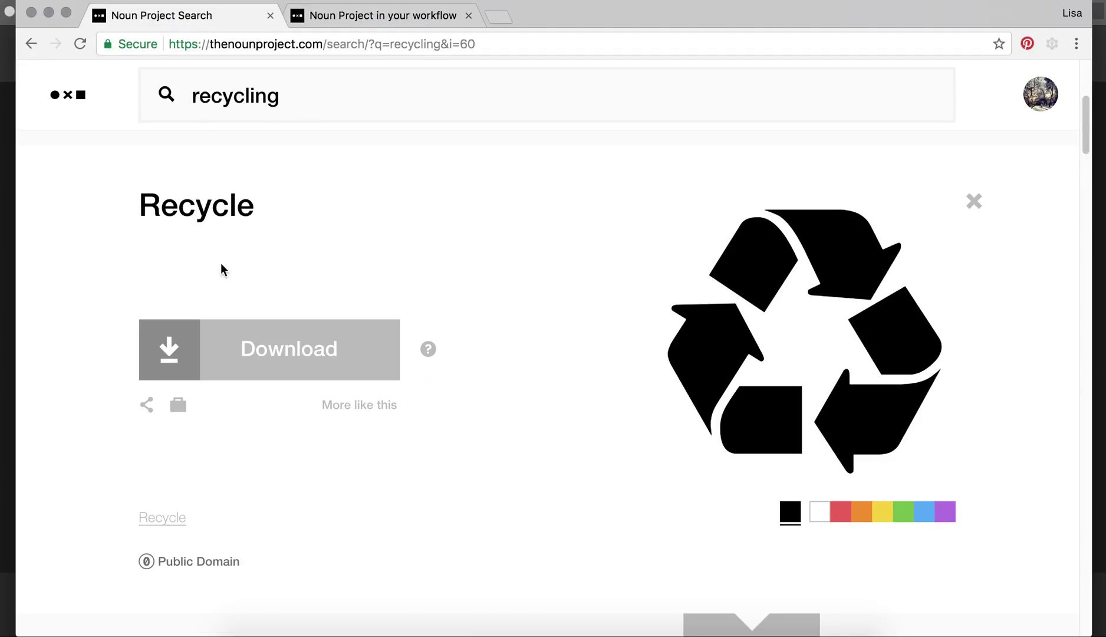
click(247, 334)
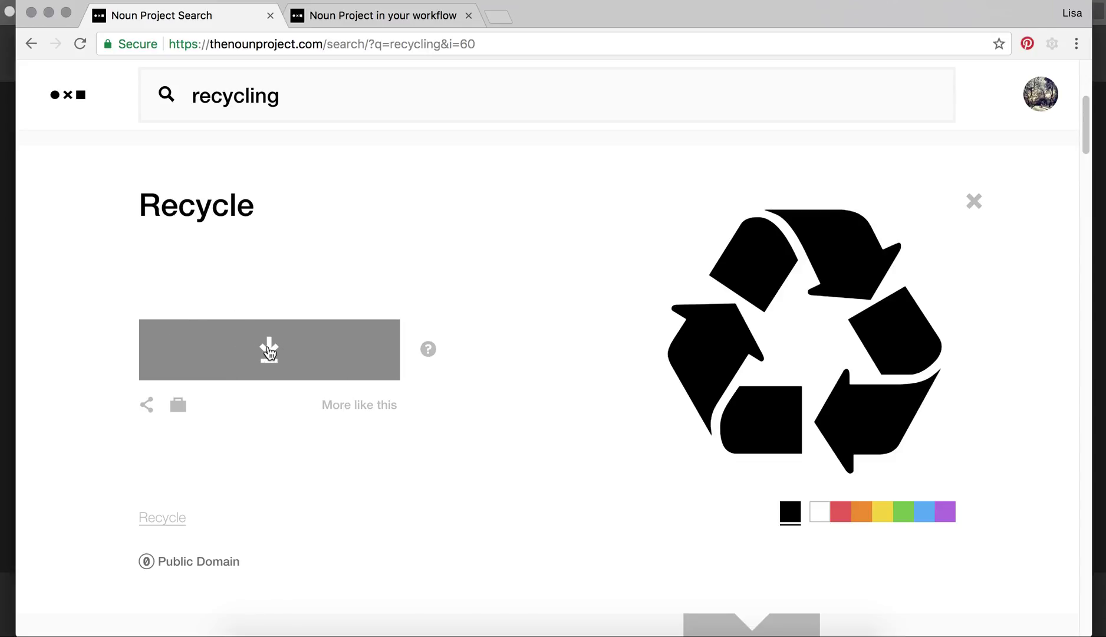
click(268, 348)
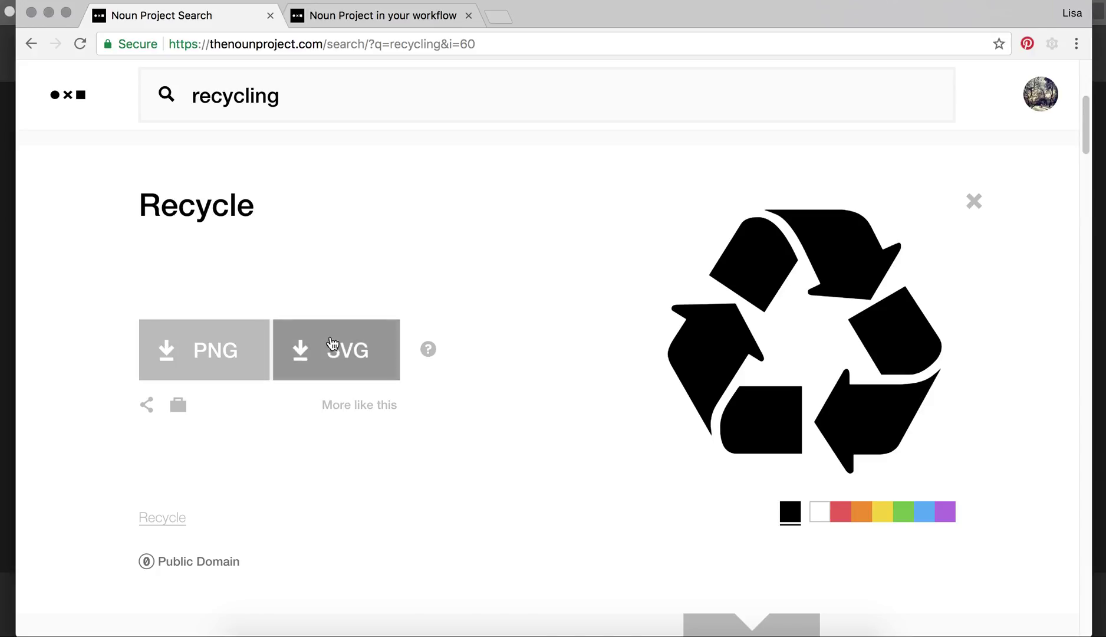
click(332, 351)
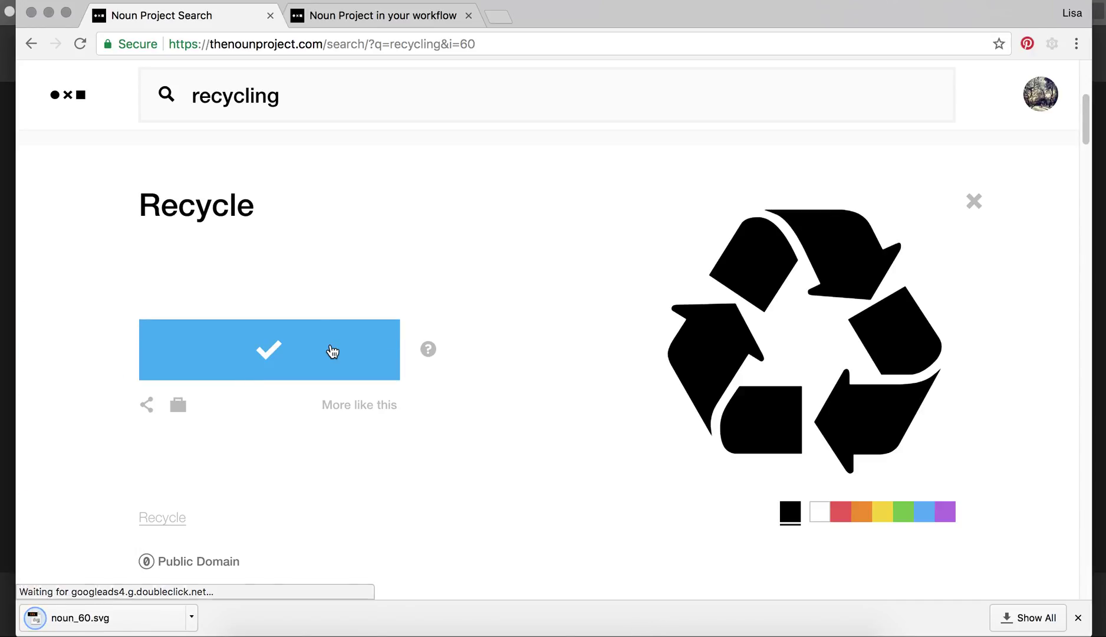
click(50, 12)
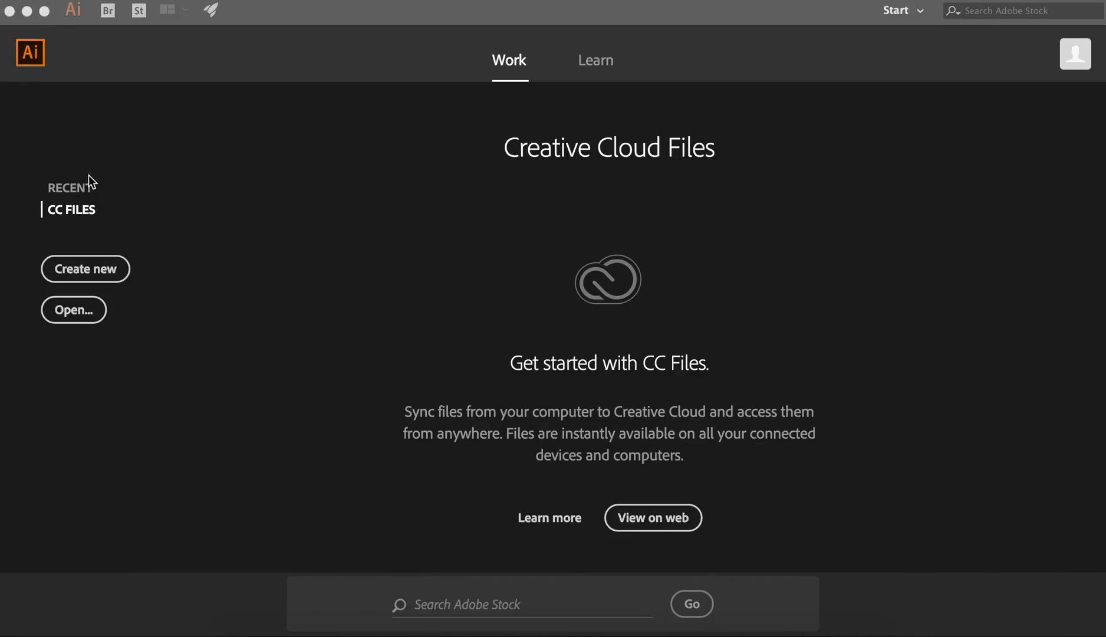
Search for 'noun' in the Open dialog and open noun_60.svg in Illustrator.
click(67, 317)
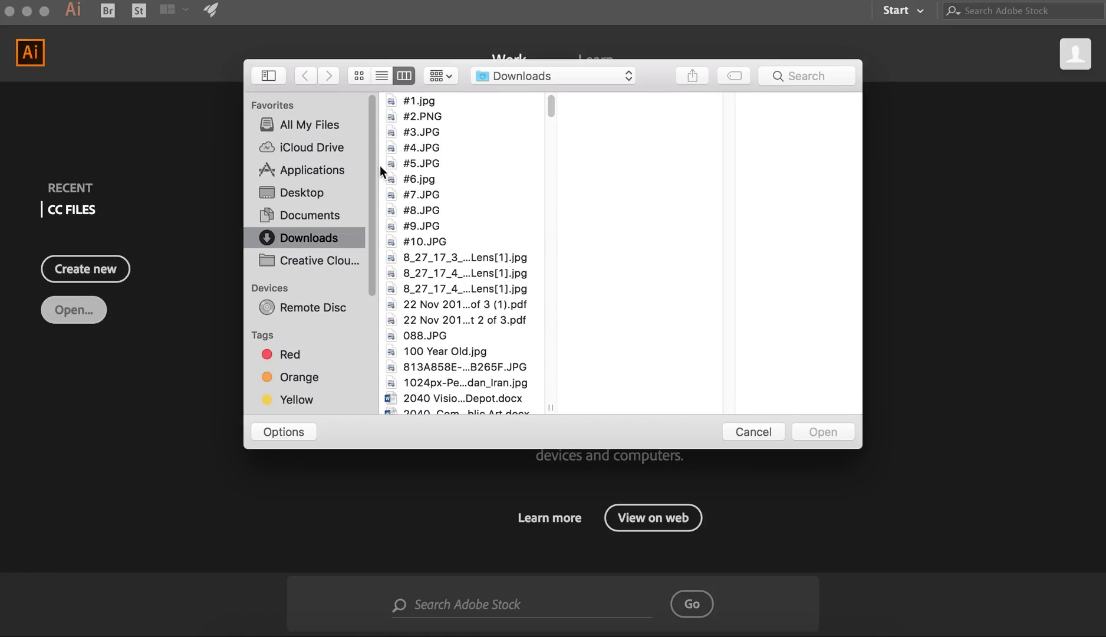
click(790, 74)
text(noun)
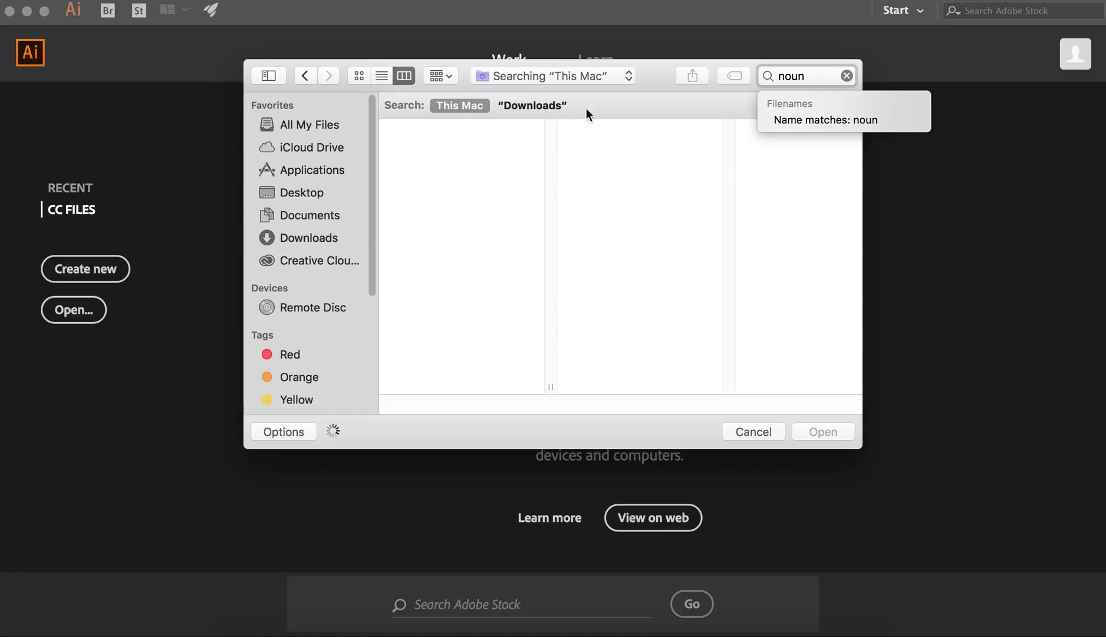
click(456, 152)
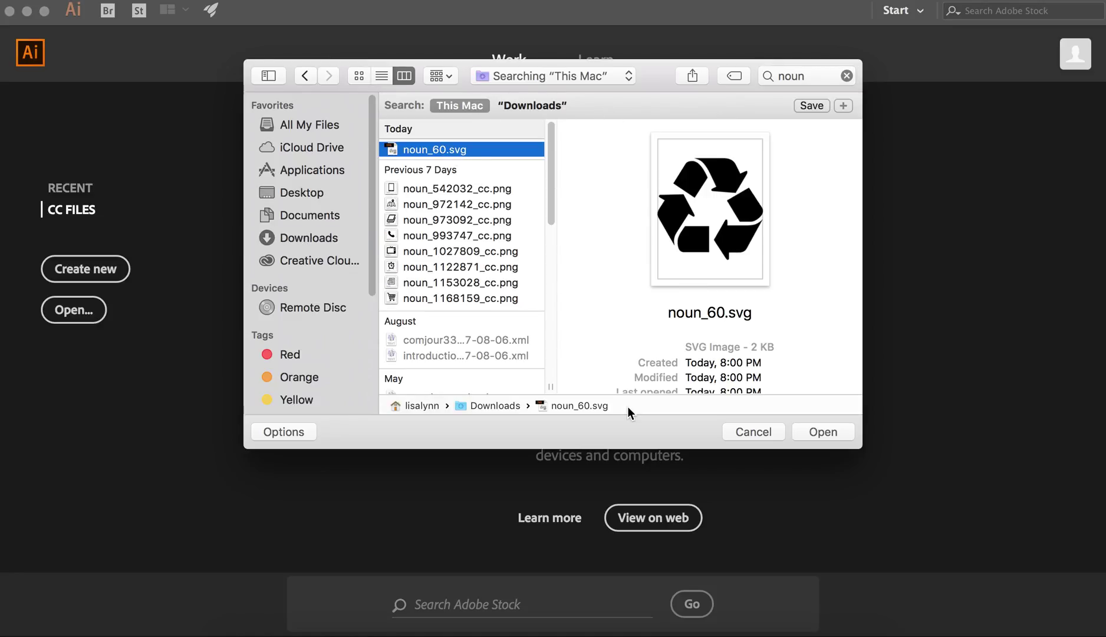
click(819, 433)
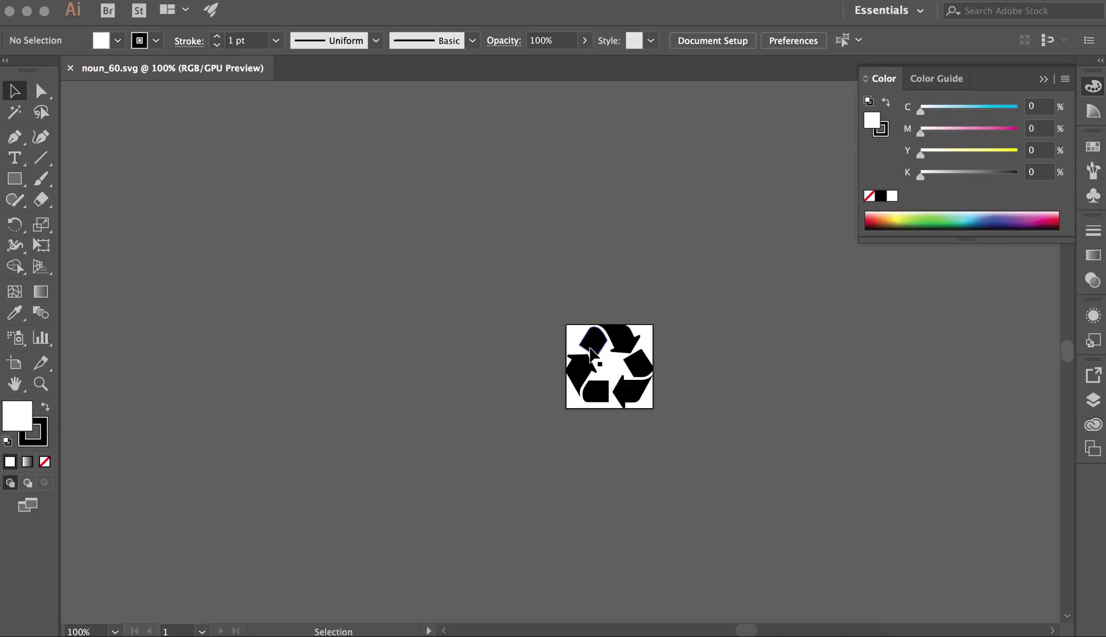
Inspect the icon's separate arrow pieces by selecting each in turn, zooming in.
click(602, 339)
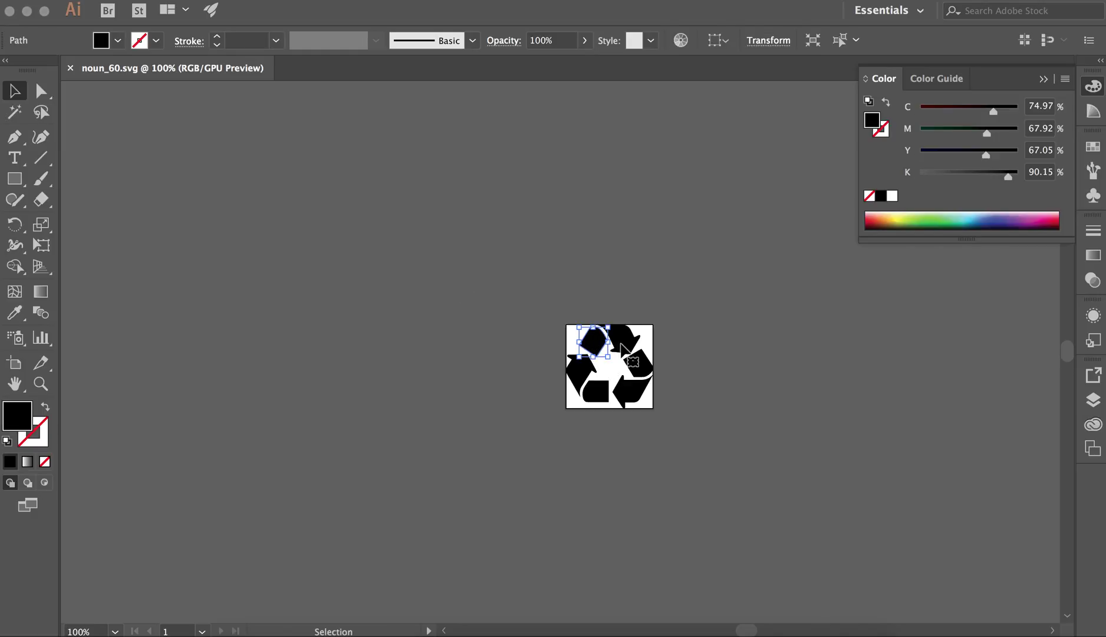
click(641, 378)
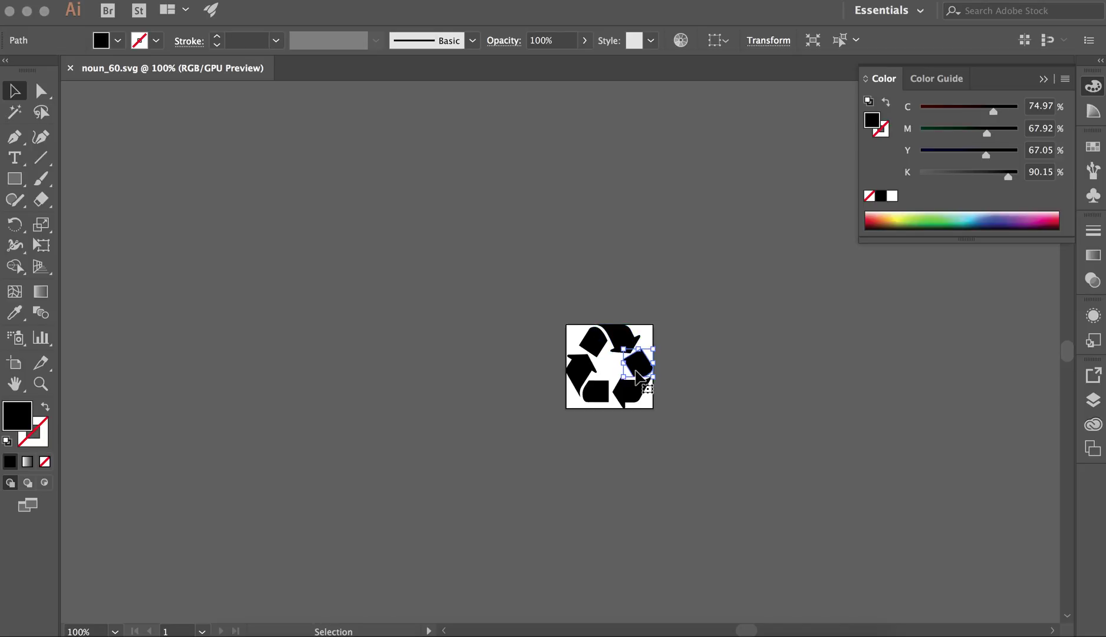
key(super+equal)
key(super+equal)
key(super+equal)
key(super+equal)
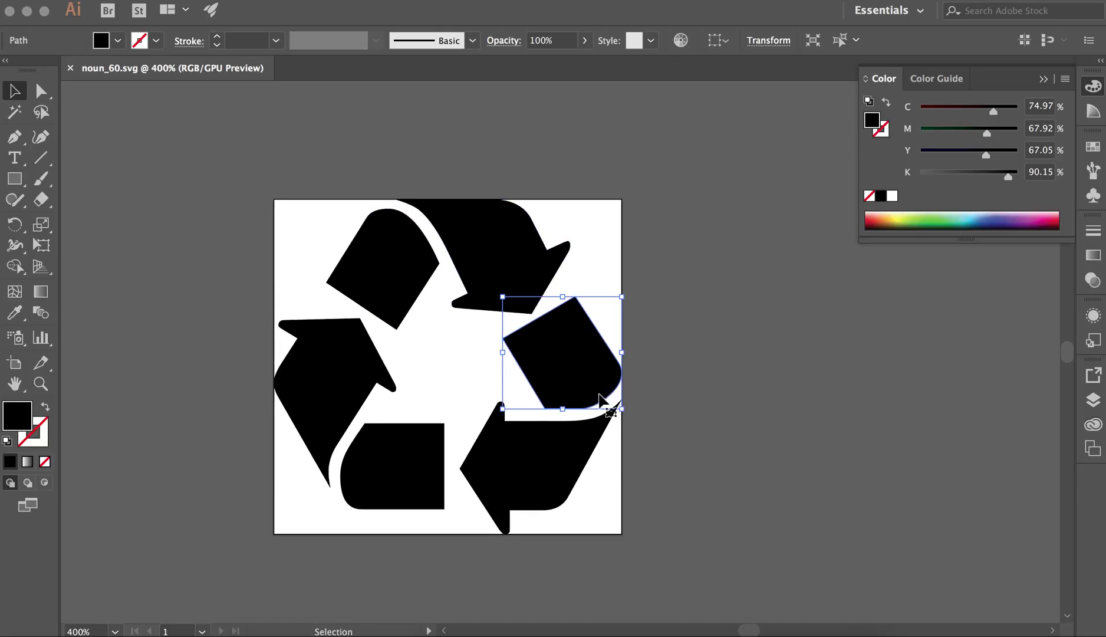
click(521, 459)
click(410, 450)
click(335, 388)
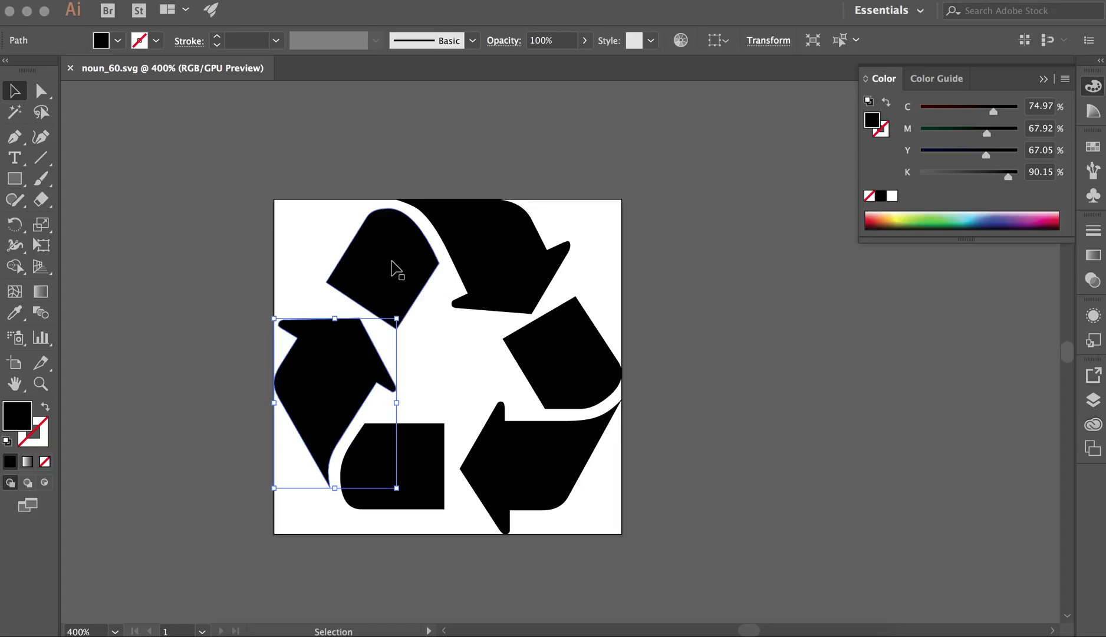
Build a selection by adding the icon's arrow pieces one at a time.
shift+click(395, 267)
shift+click(511, 264)
shift+click(571, 364)
shift+click(555, 451)
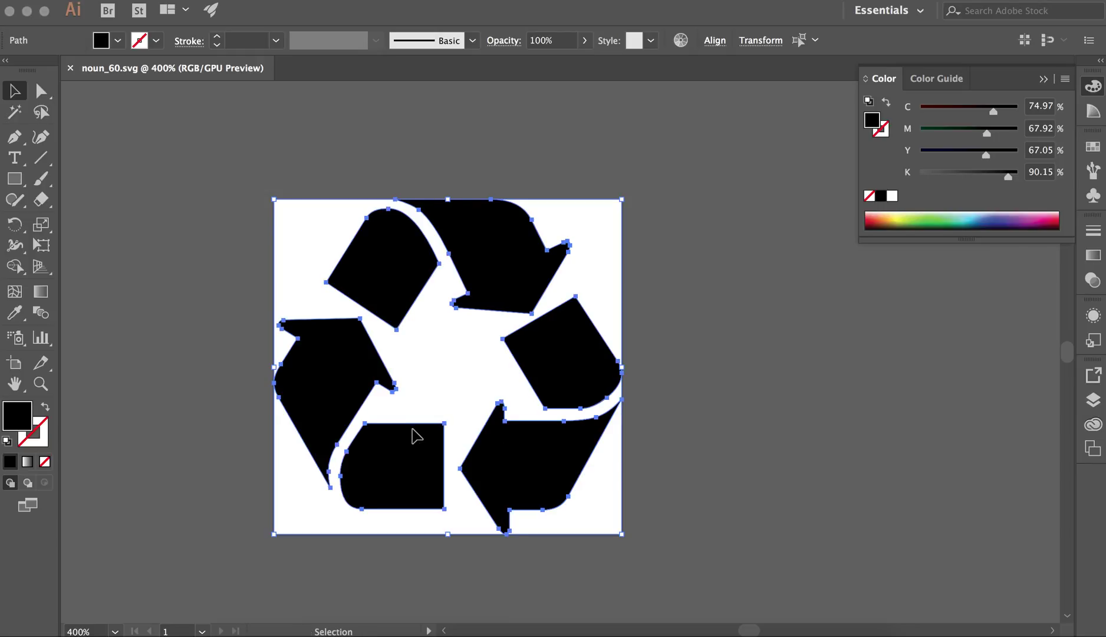
shift+click(415, 436)
Deselect, then select every piece of the recycling icon at once with Cmd+A.
click(238, 282)
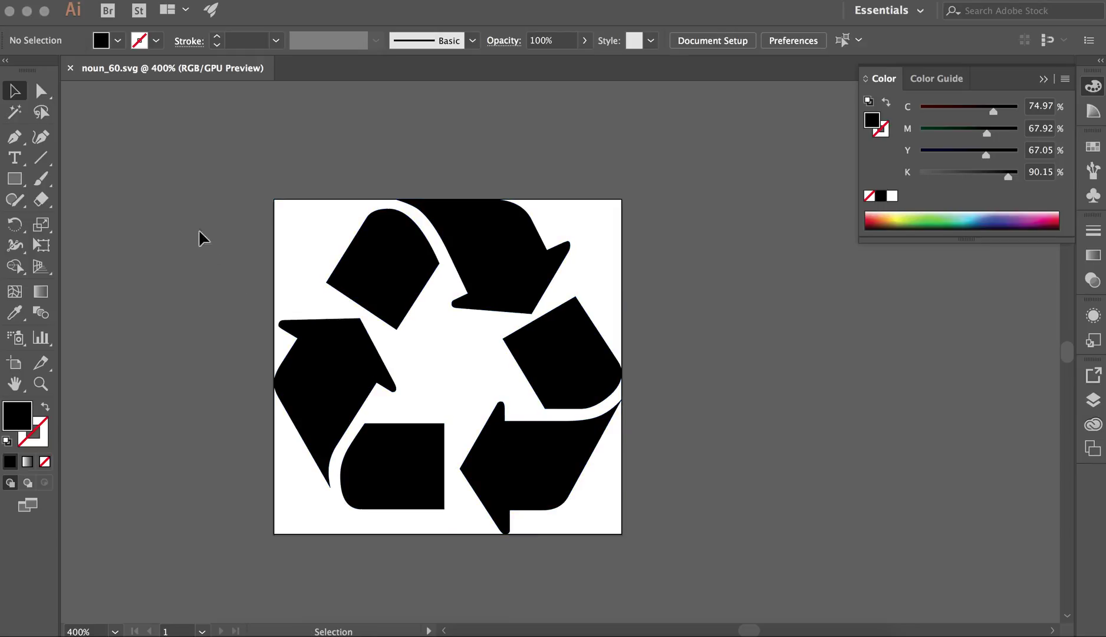
key(super+a)
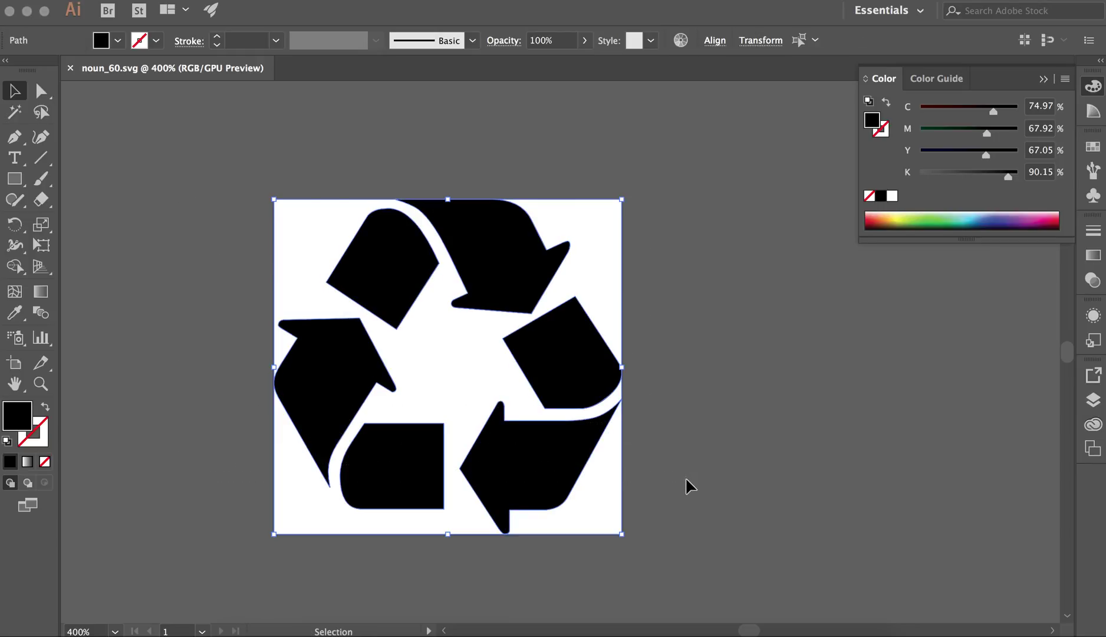
click(200, 327)
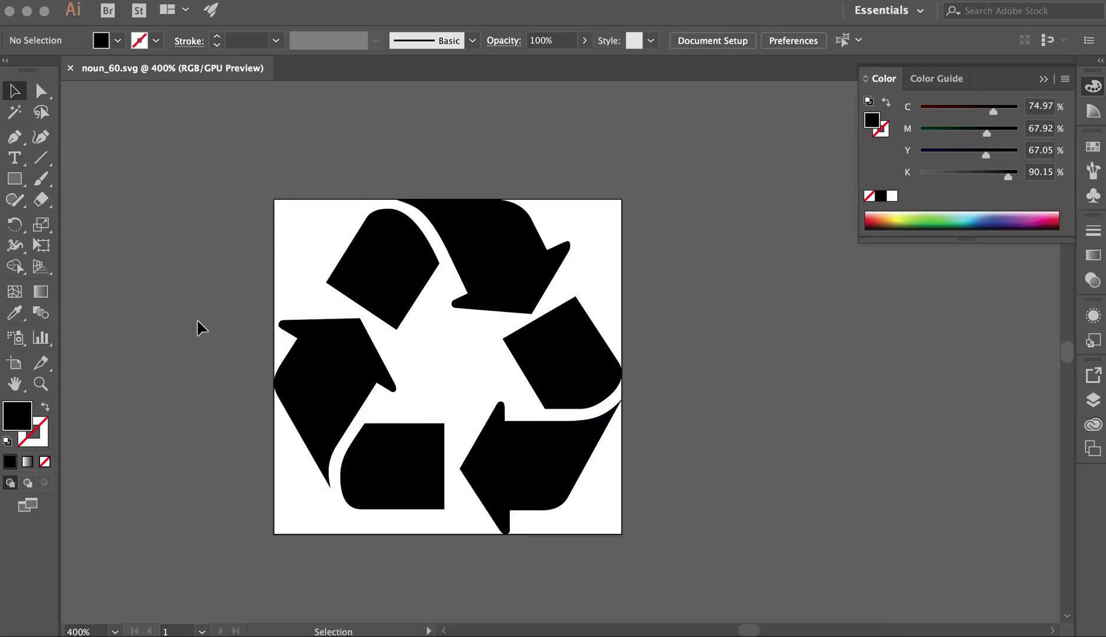
key(super+a)
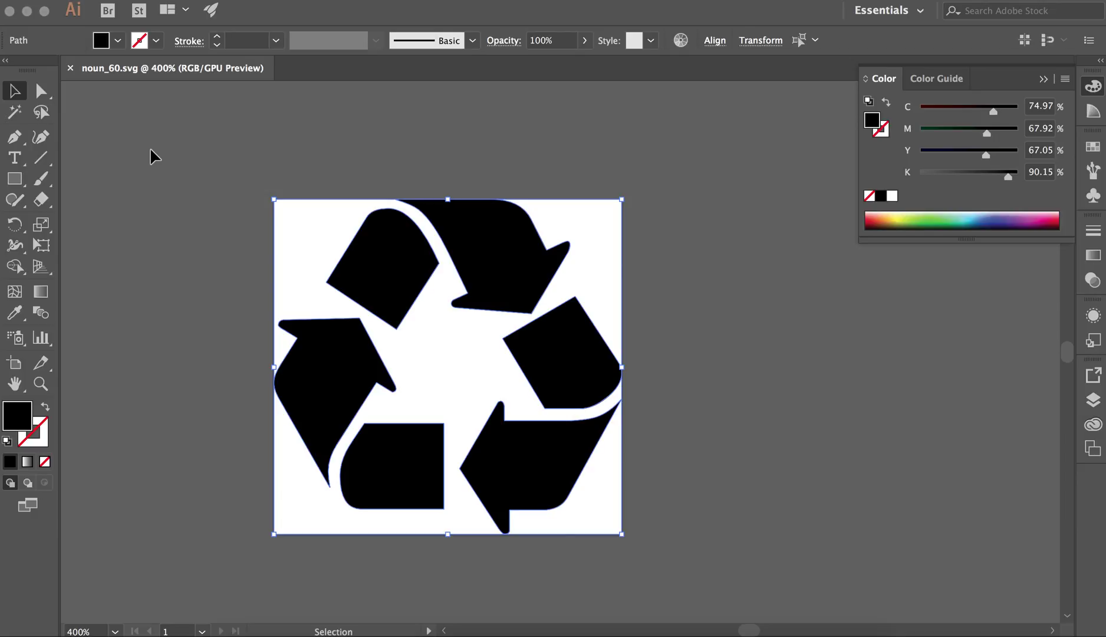
Copy the icon and create a new Print document sized 792 × 792 pt.
click(176, 2)
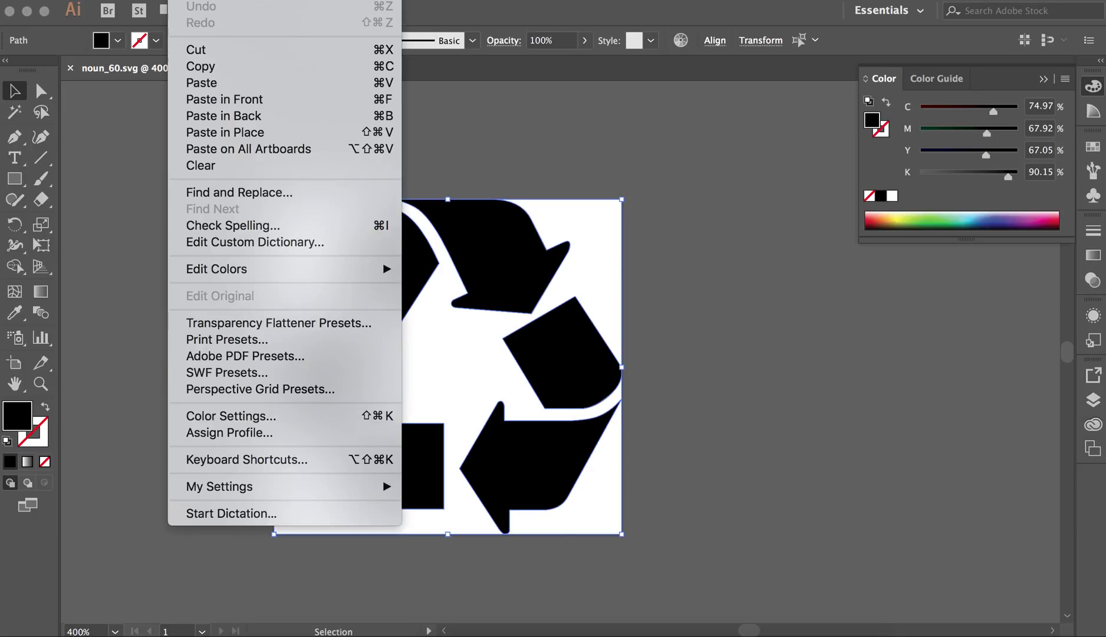
click(201, 67)
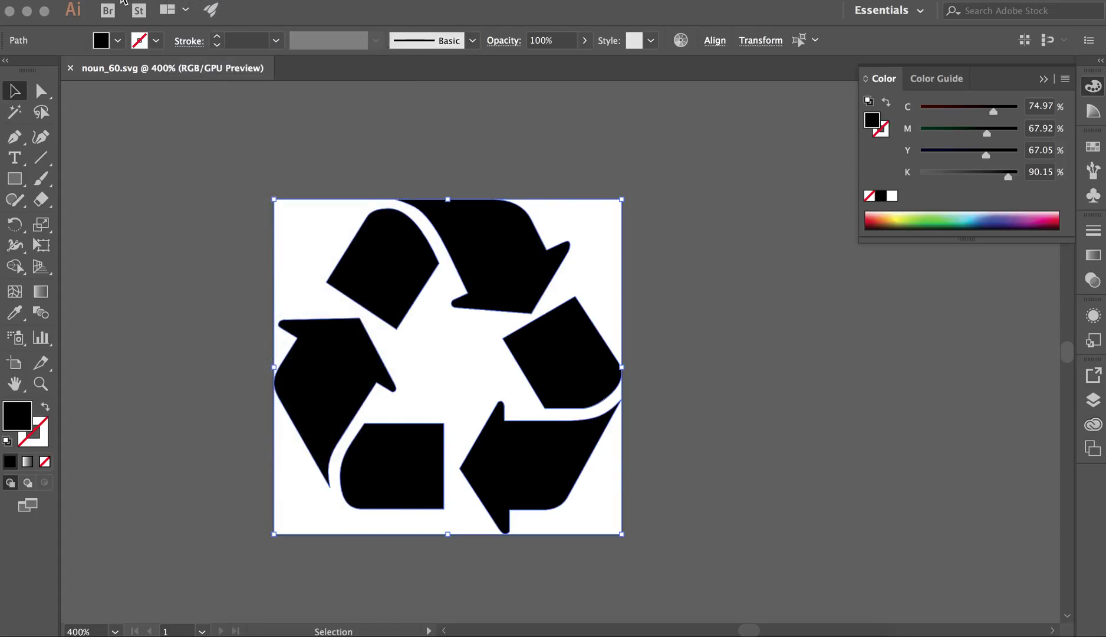
click(141, 2)
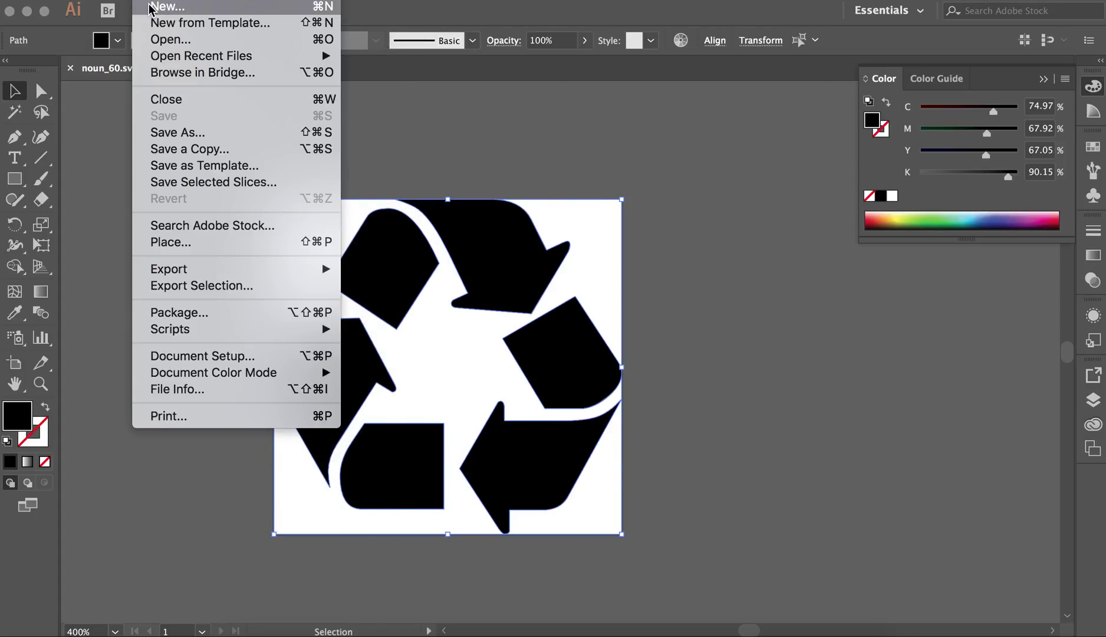
click(149, 7)
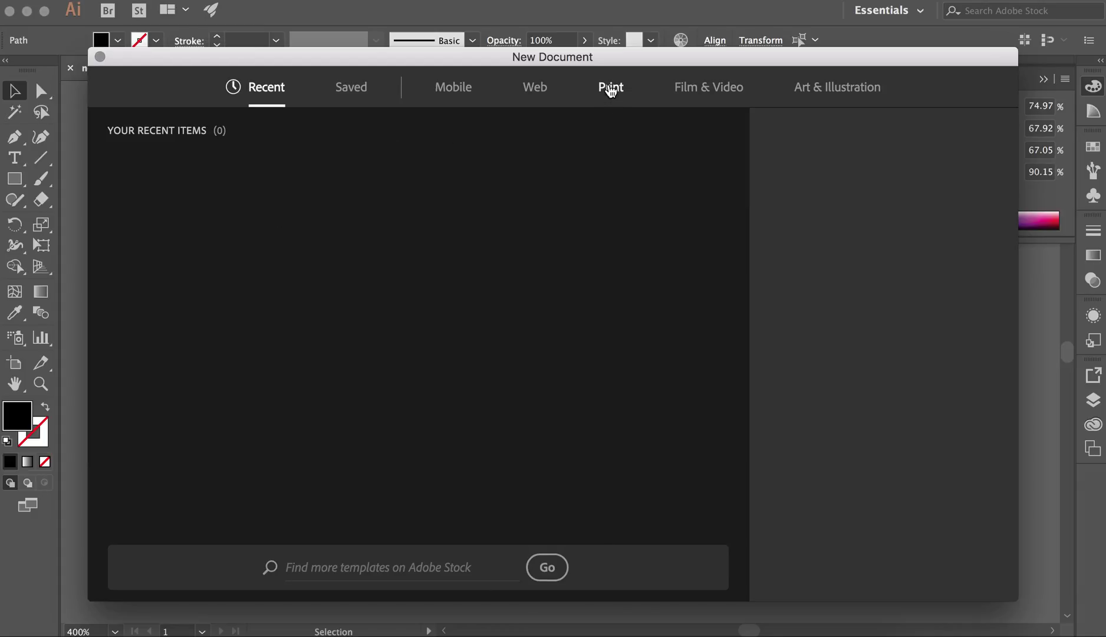
click(611, 89)
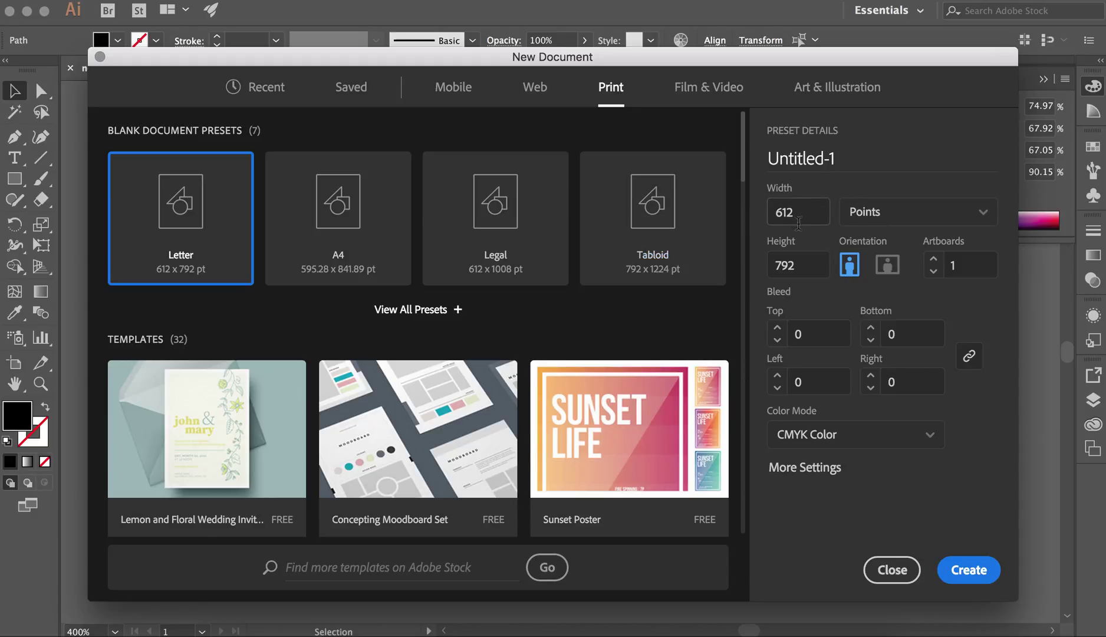
click(801, 265)
click(798, 211)
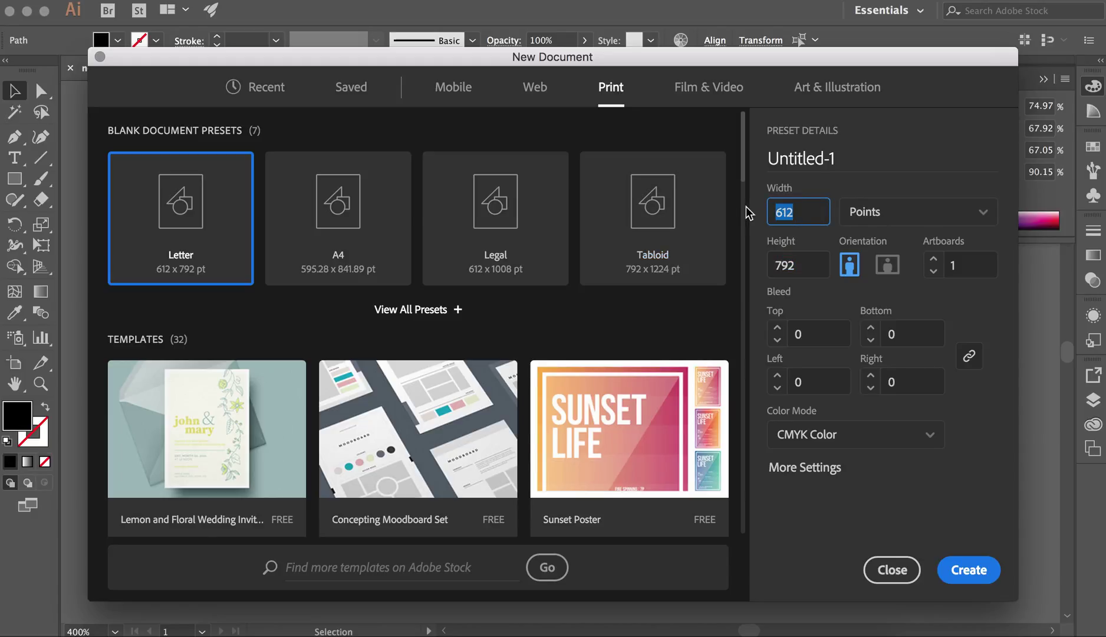
text(792)
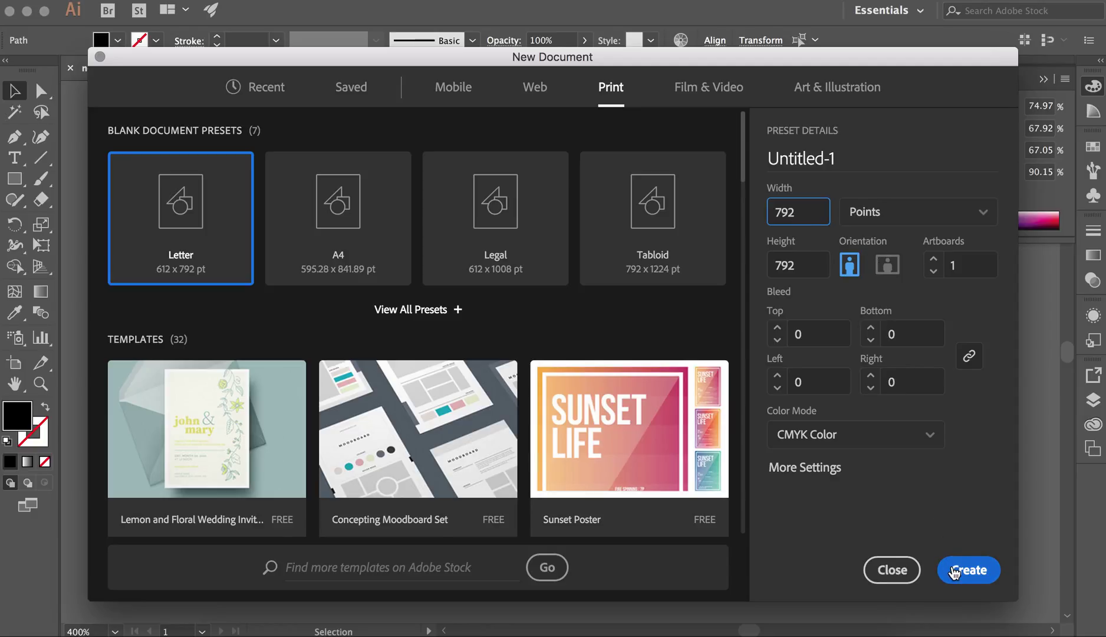
click(954, 570)
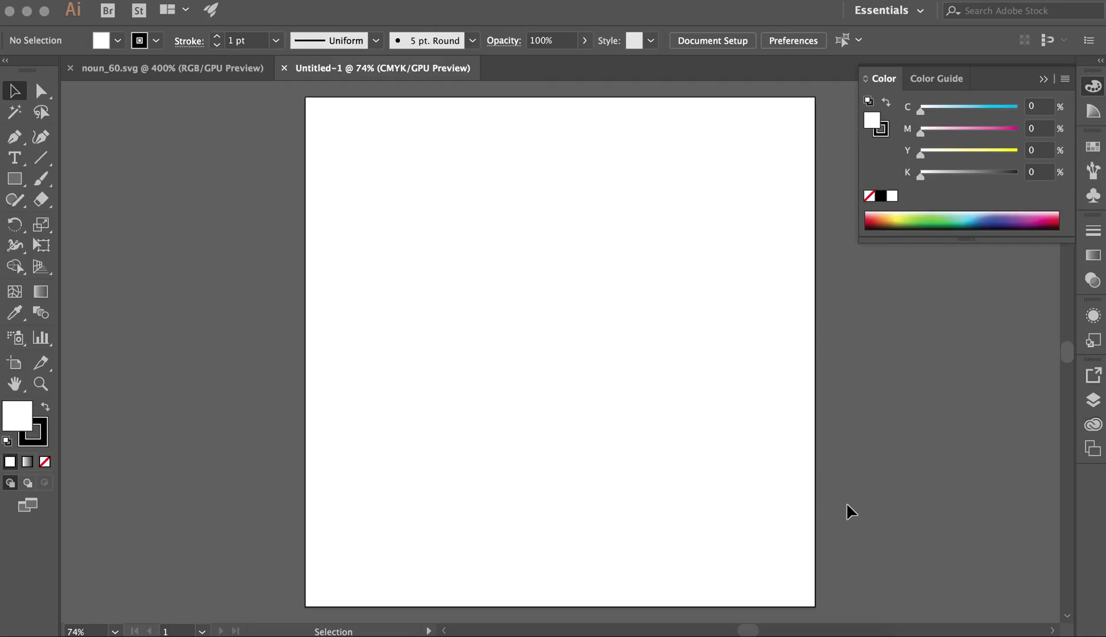
Paste the recycling icon into Untitled-1 and drag its corners to enlarge it across the artboard.
click(211, 2)
click(211, 81)
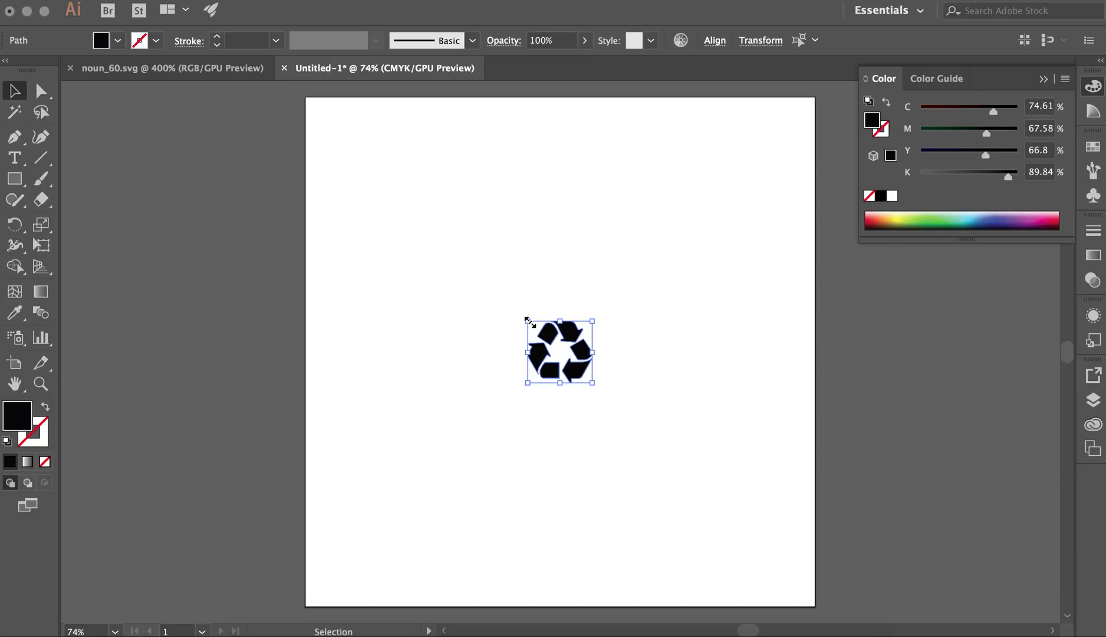
drag(529, 321, 394, 172)
drag(593, 383, 687, 467)
click(731, 411)
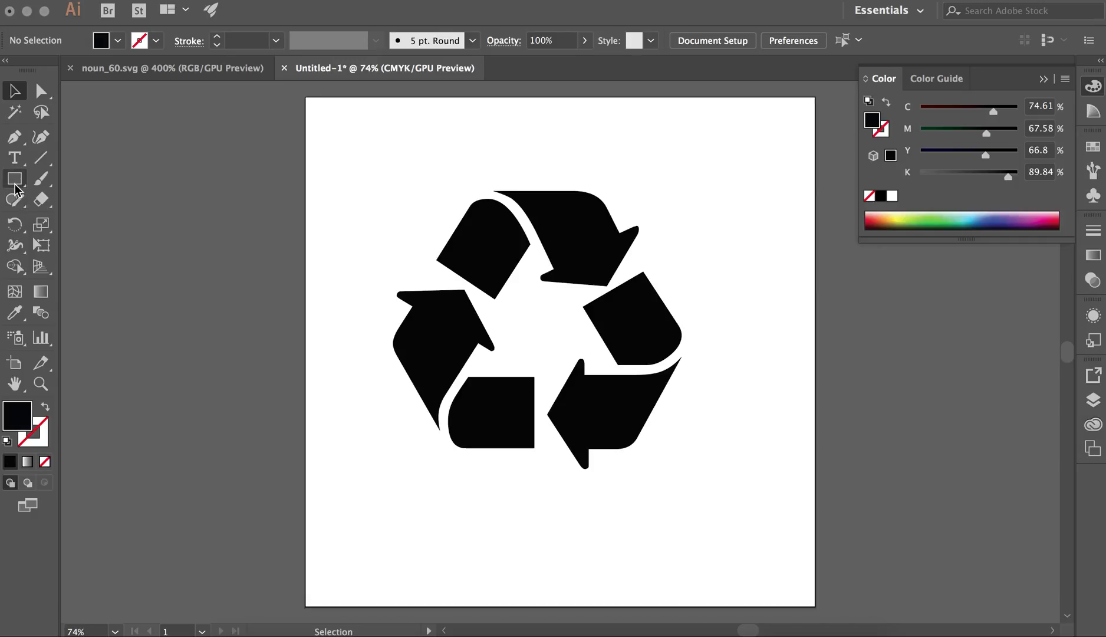
Draw a large black circle with the Ellipse tool, then marquee-select it together with the icon.
drag(15, 178, 79, 220)
drag(316, 107, 763, 442)
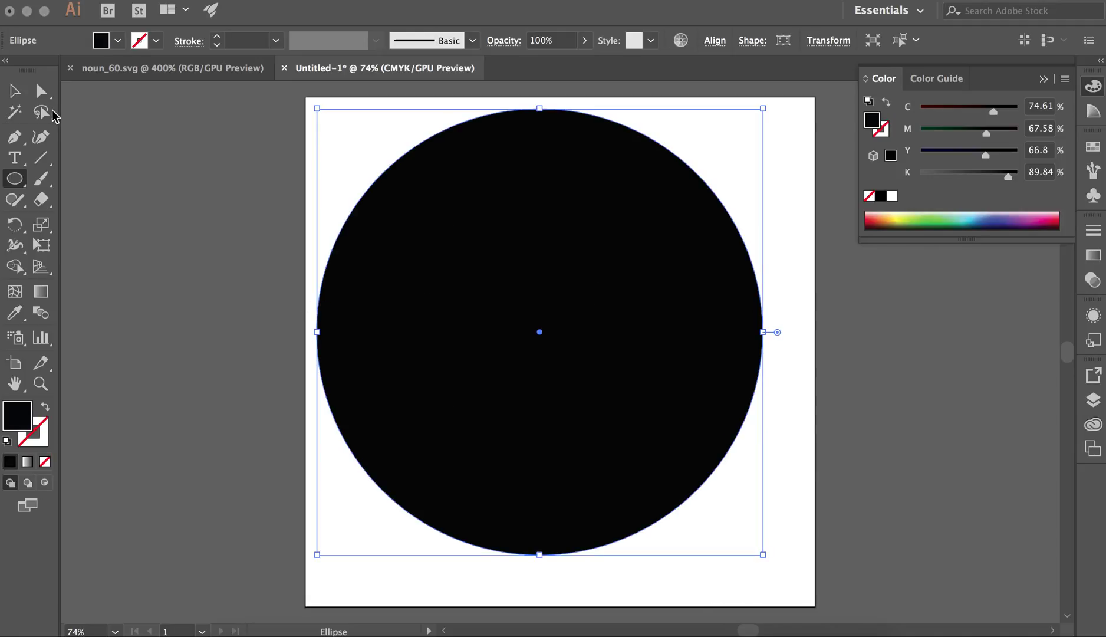
click(14, 90)
click(158, 178)
drag(189, 181, 649, 432)
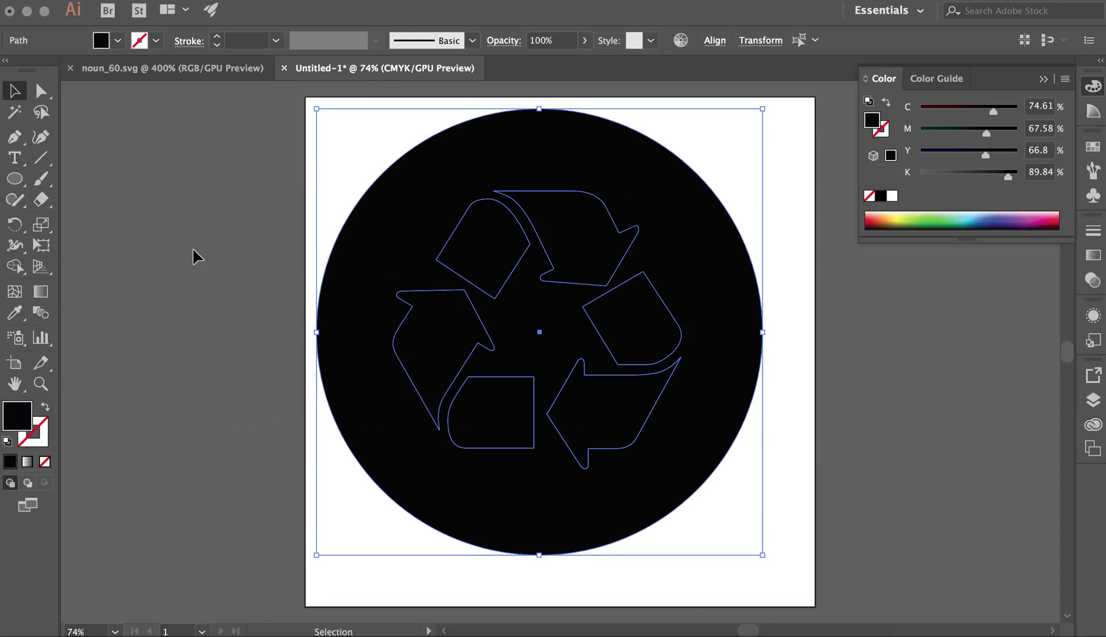